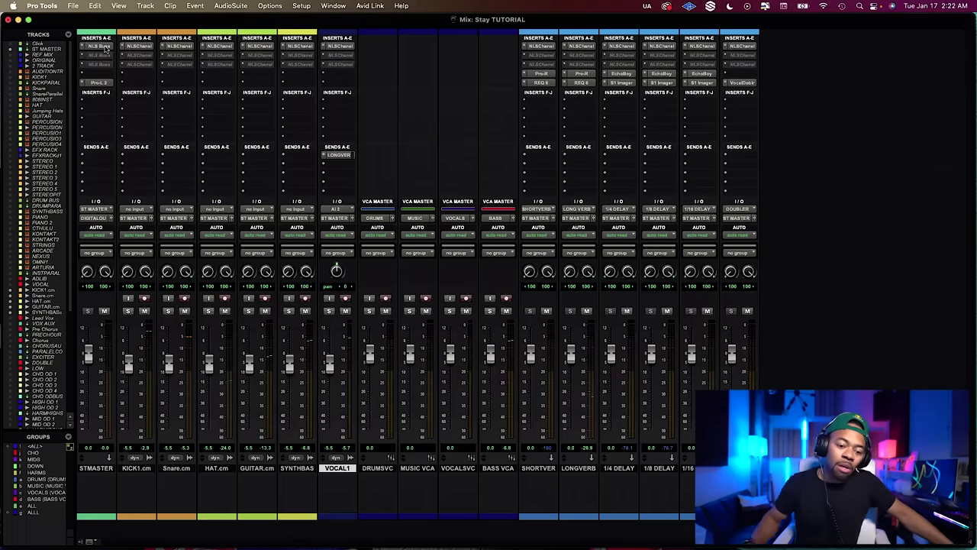
- Open KICK1.cm's NLS Channel and audition the Mike and Nevo models, returning to Spike
left_click(138, 47)
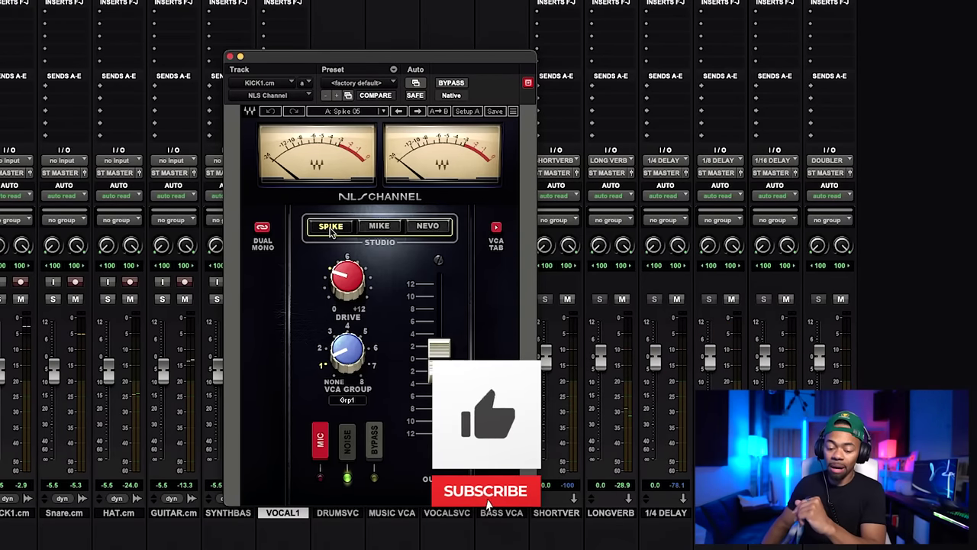
left_click(372, 226)
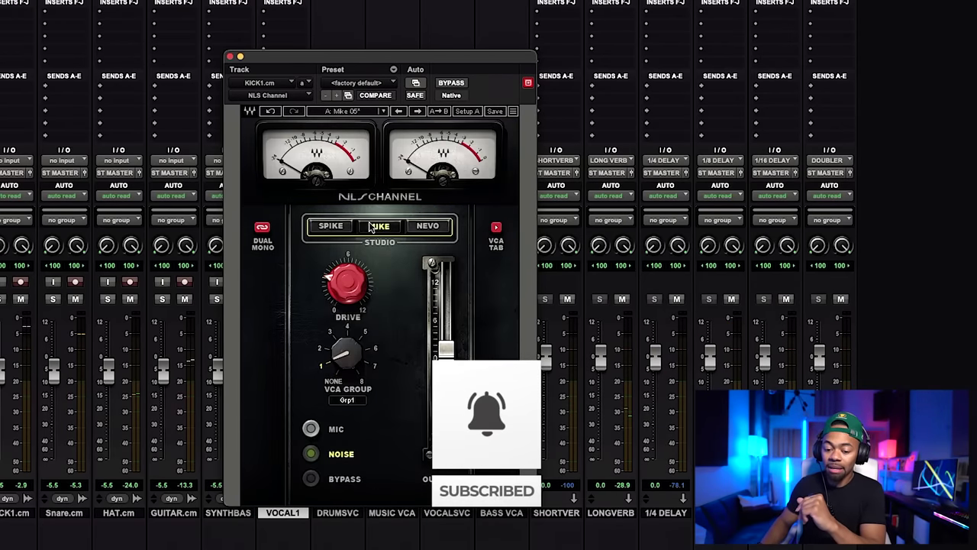
left_click(446, 229)
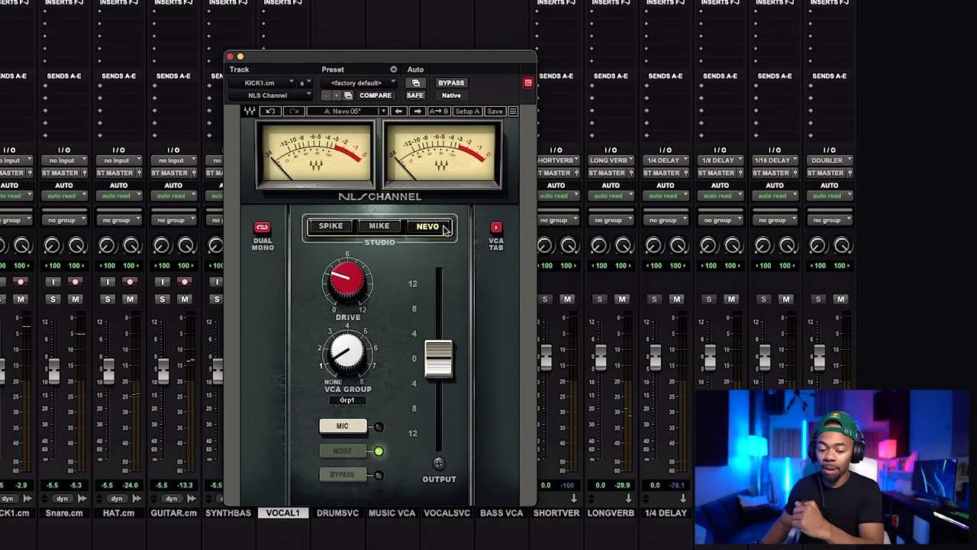
left_click(331, 228)
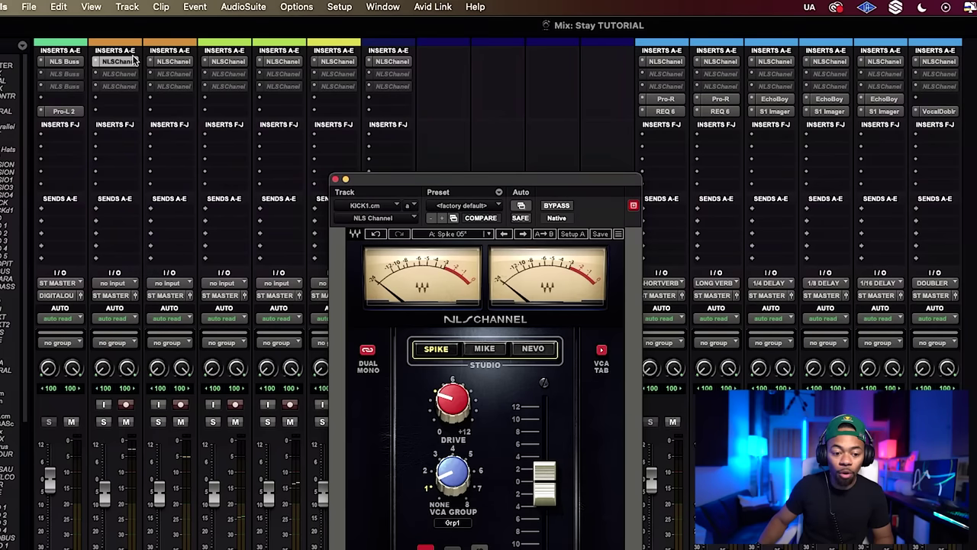
- Step the NLS Channel view from KICK1.cm through Snare.cm and the next tracks to VOCAL1
left_click(133, 60)
left_click(182, 63)
left_click(215, 62)
left_click(282, 62)
left_click(333, 63)
left_click(392, 61)
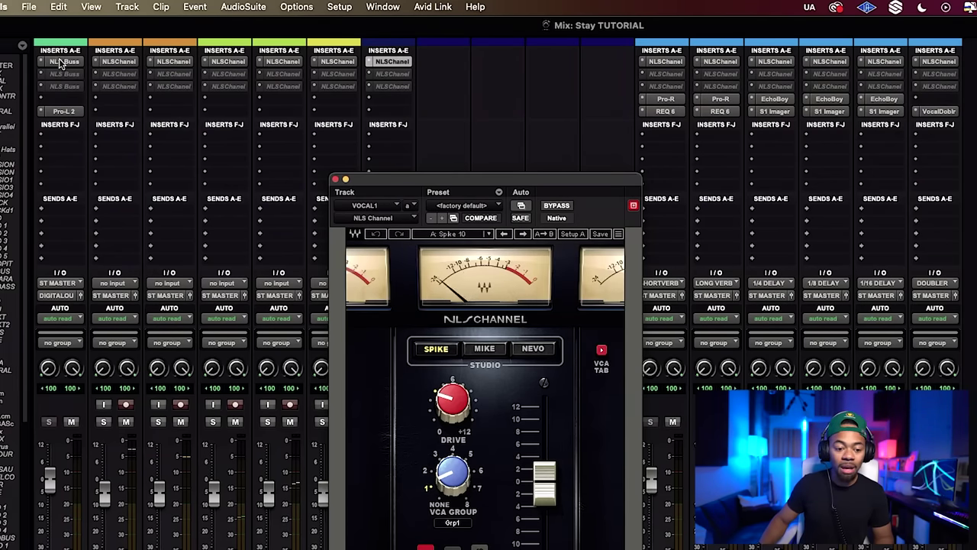
- Continue through the NLS Channels of HAT.cm, SHORTVERB and 1/4 DELAY
left_click(62, 63)
left_click(116, 61)
left_click(171, 61)
left_click(226, 61)
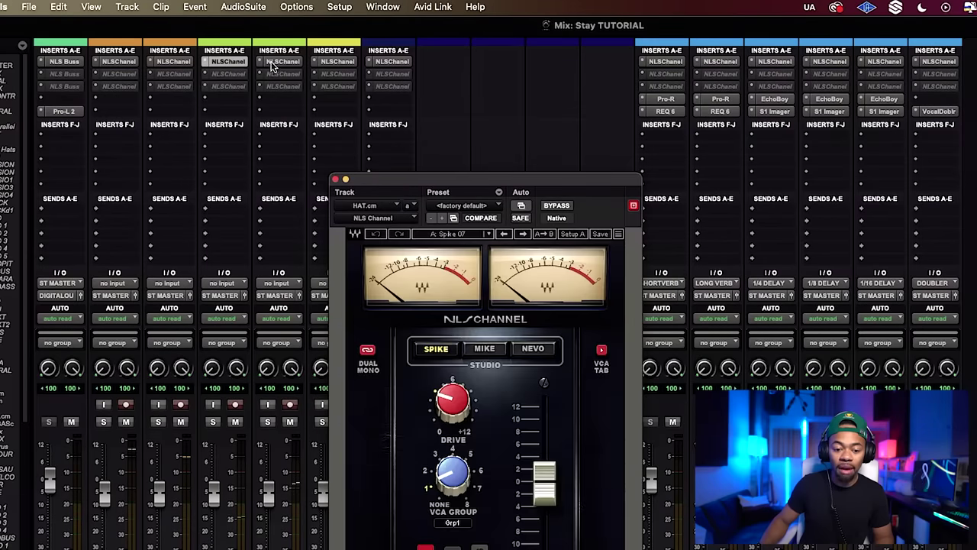
left_click(340, 64)
left_click(389, 61)
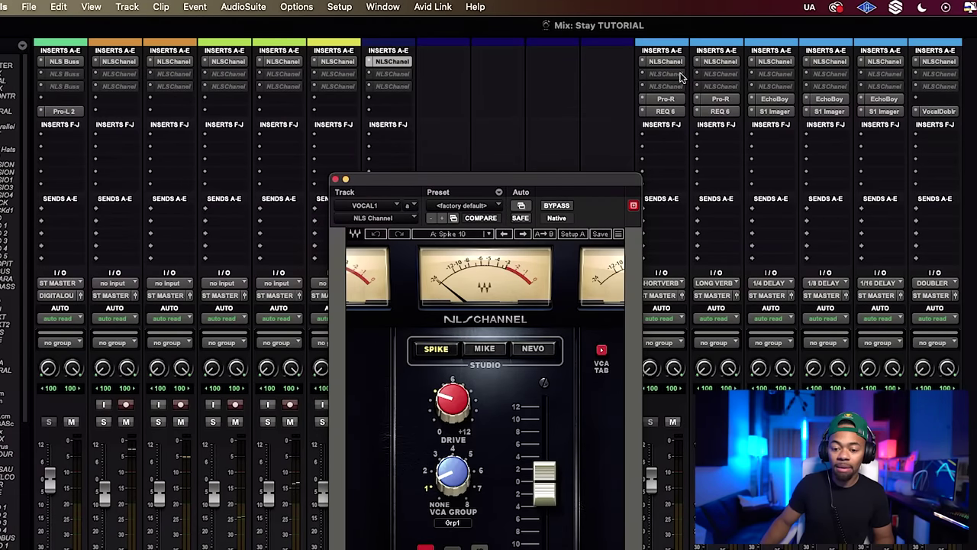
left_click(666, 61)
left_click(773, 62)
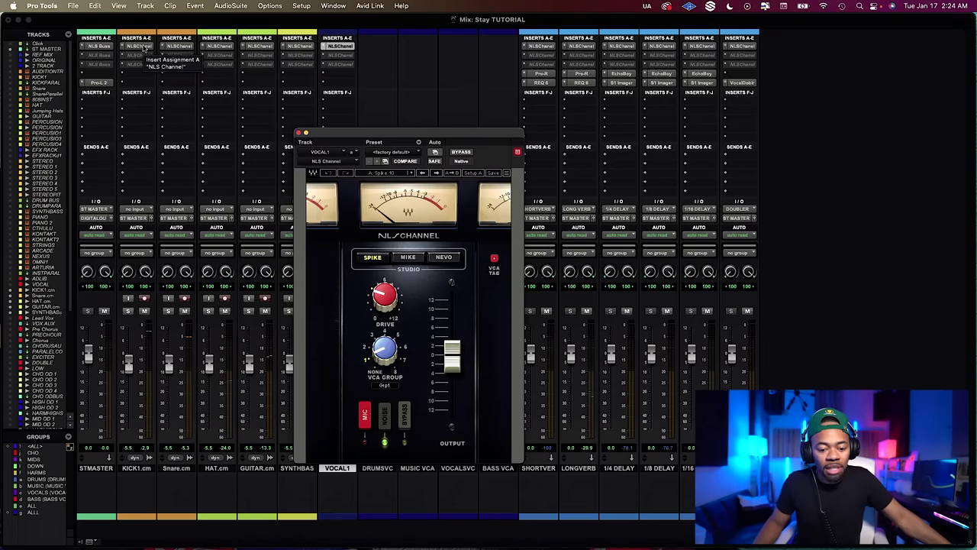
- Show KICK1.cm's NLS Channel, then switch the view to Snare.cm, HAT.cm and GUITAR.cm
left_click(139, 47)
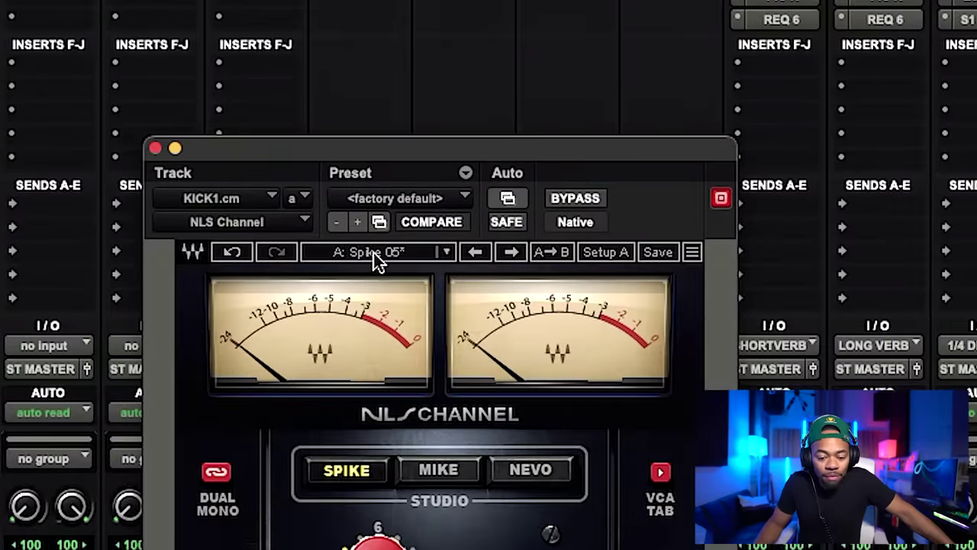
left_click(229, 198)
left_click(282, 224)
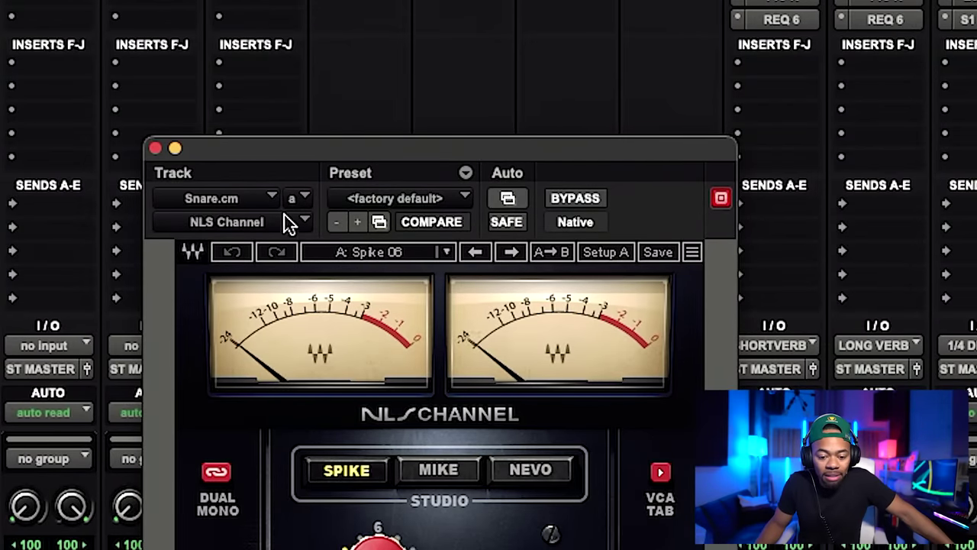
left_click(310, 195)
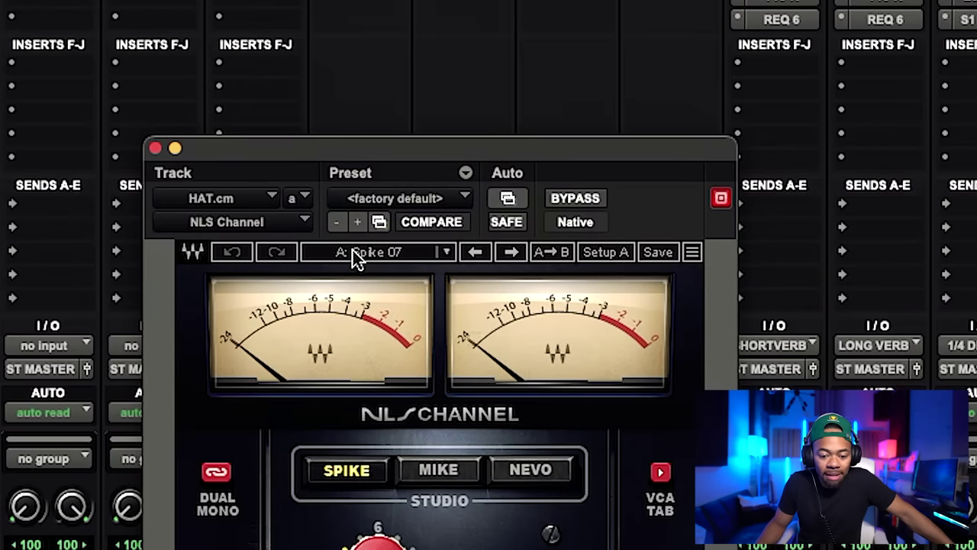
left_click(310, 194)
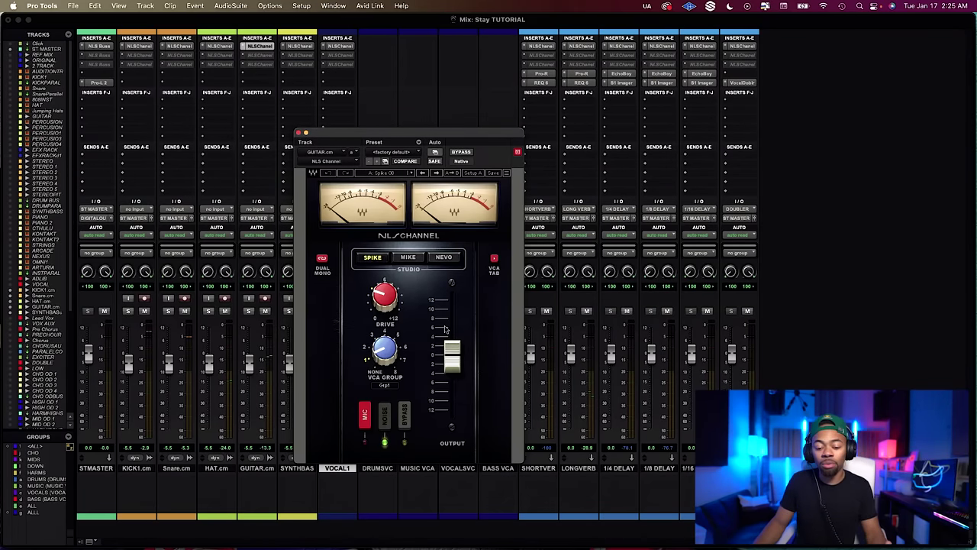
- Try Mike and Nevo on GUITAR.cm, return to Spike, then deactivate all NLS Channel inserts
left_click(408, 258)
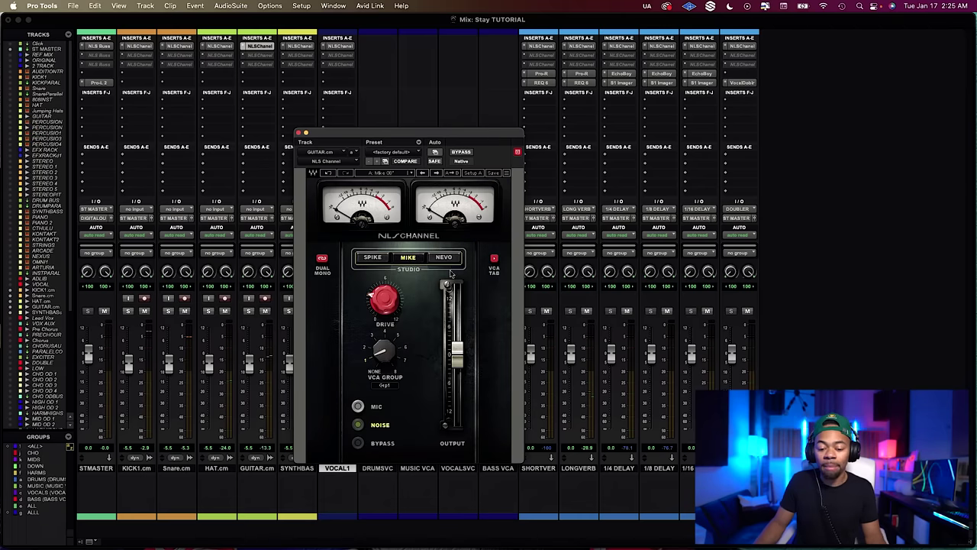
left_click(445, 257)
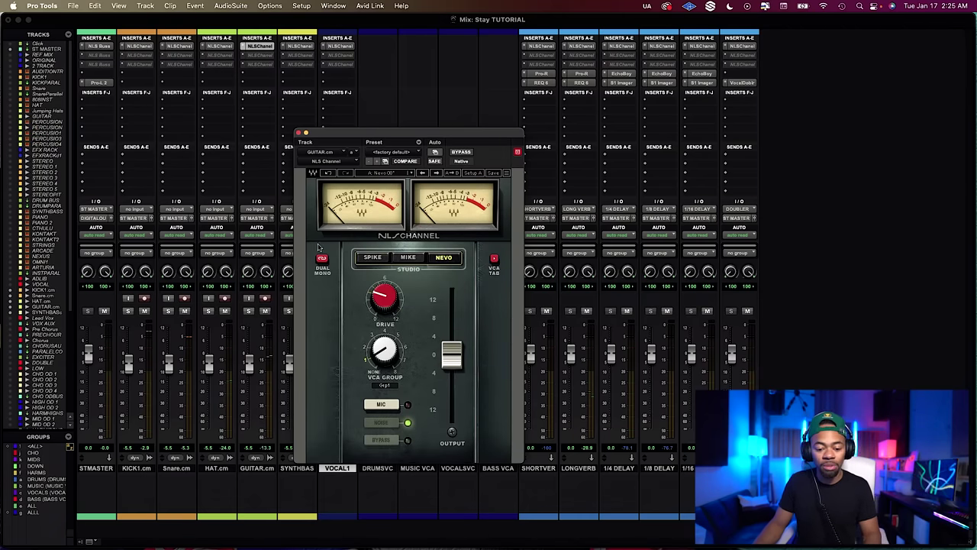
left_click(373, 257)
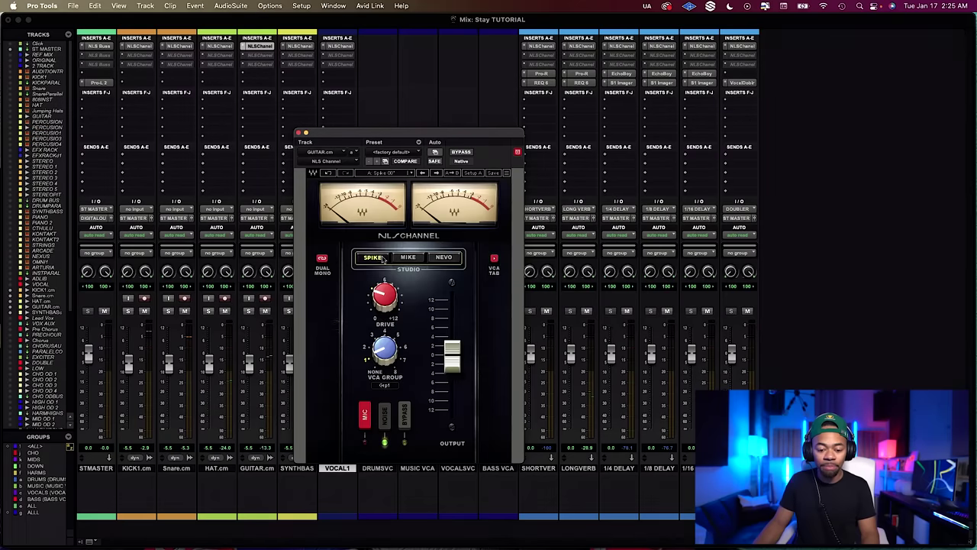
left_click(182, 47, "ctrl+alt+super")
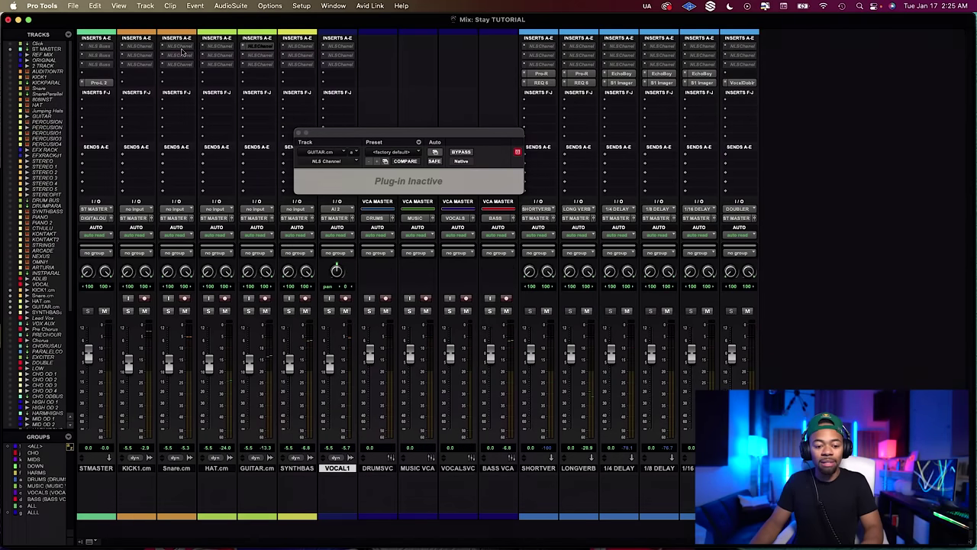
- Reactivate the NLS Channel inserts, reopen KICK1.cm's, then open ST MASTER's NLS Buss
left_click(136, 56, "ctrl+alt+super")
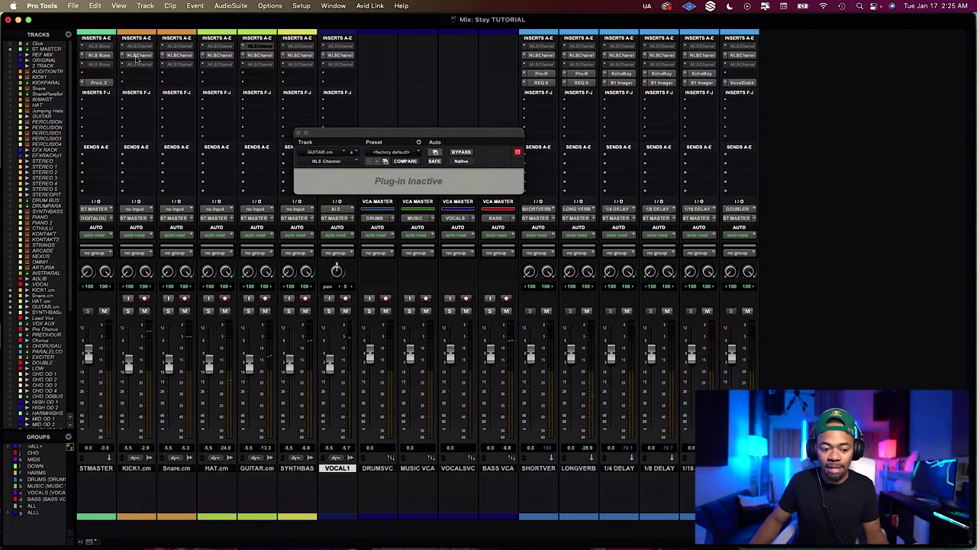
left_click(136, 56)
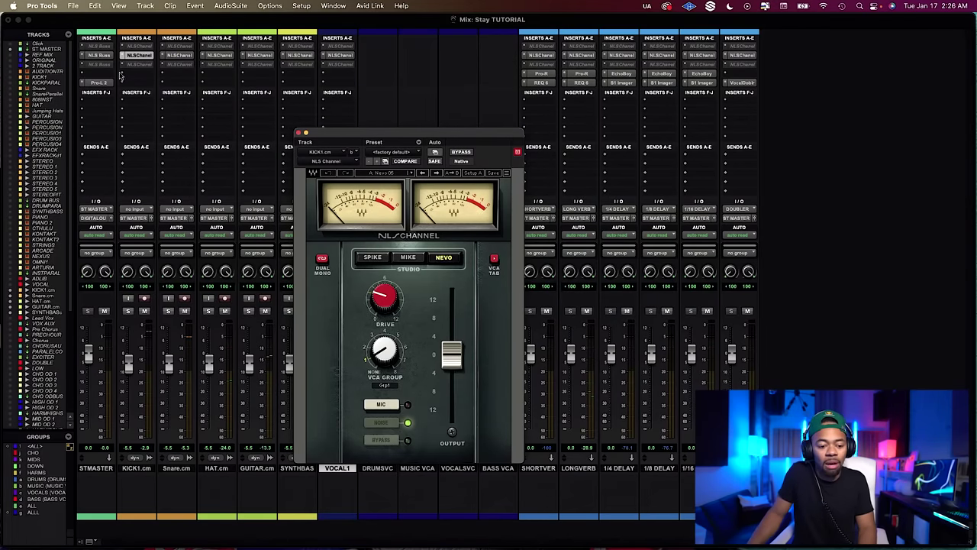
left_click(100, 56)
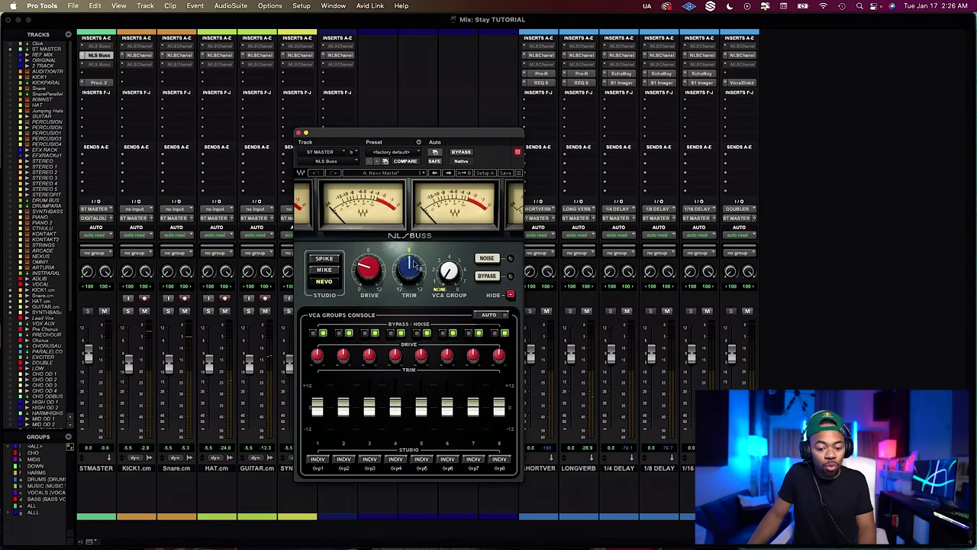